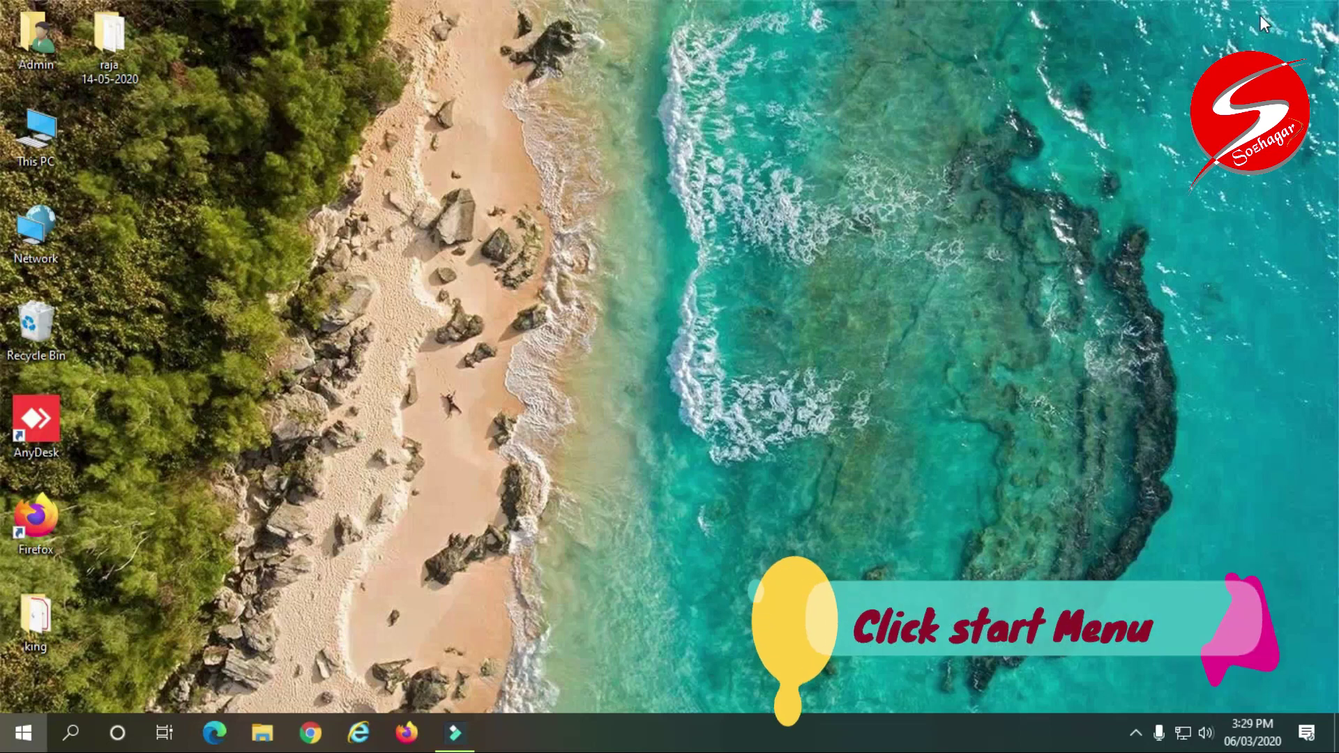
# - Open Task Scheduler and start creating a basic task
pyautogui.press('super')
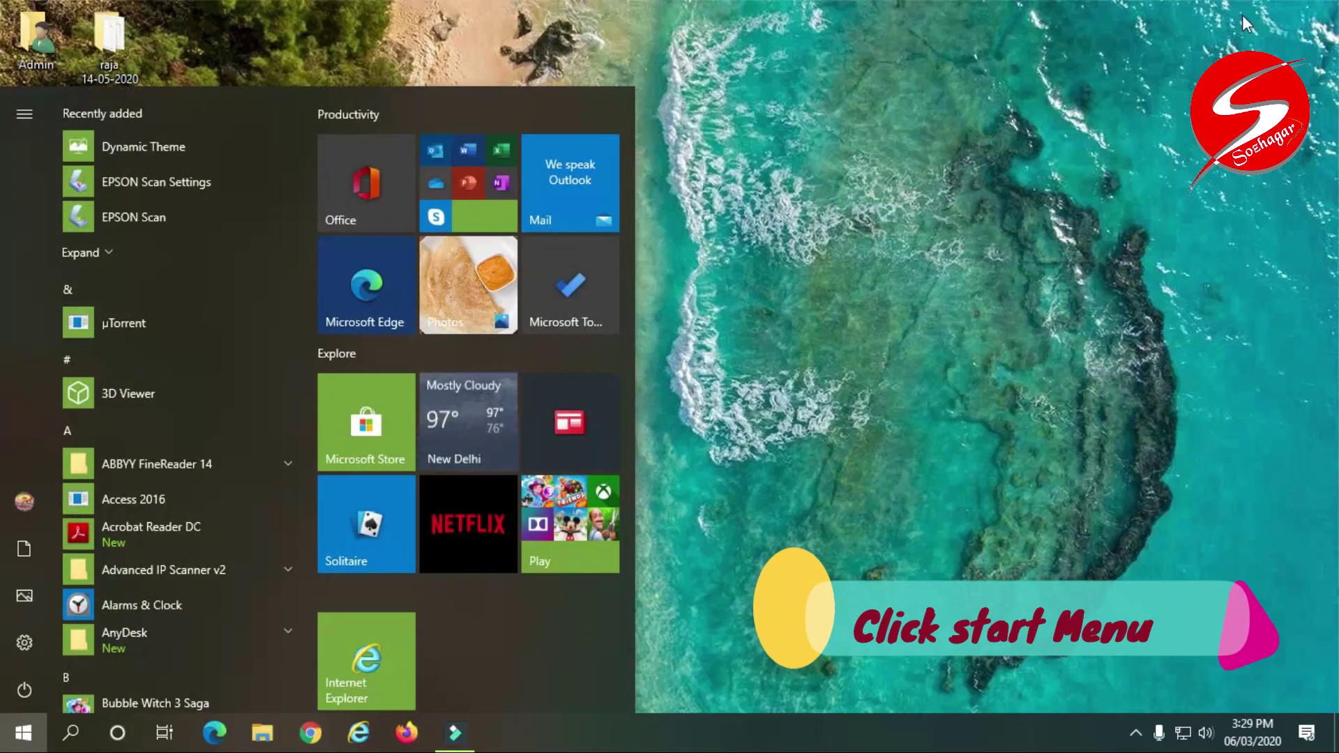
pyautogui.write('tas')
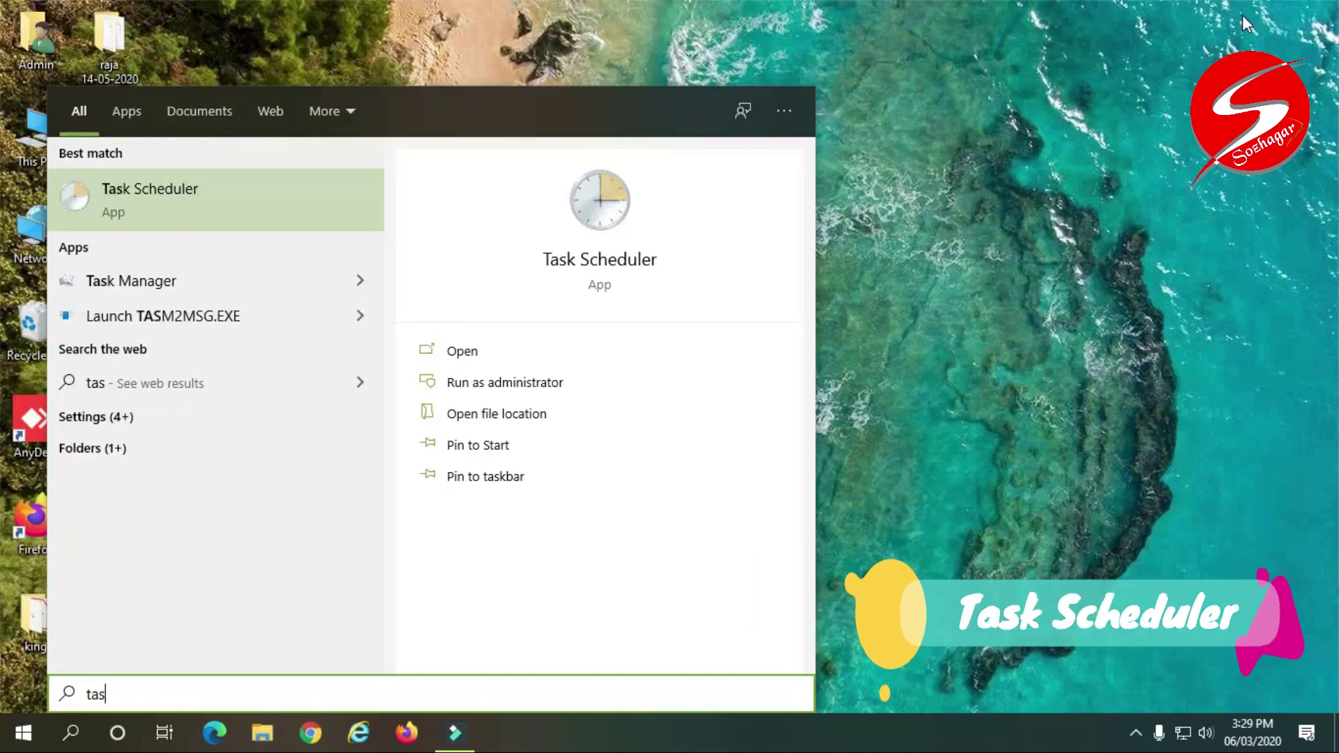
pyautogui.click(220, 190)
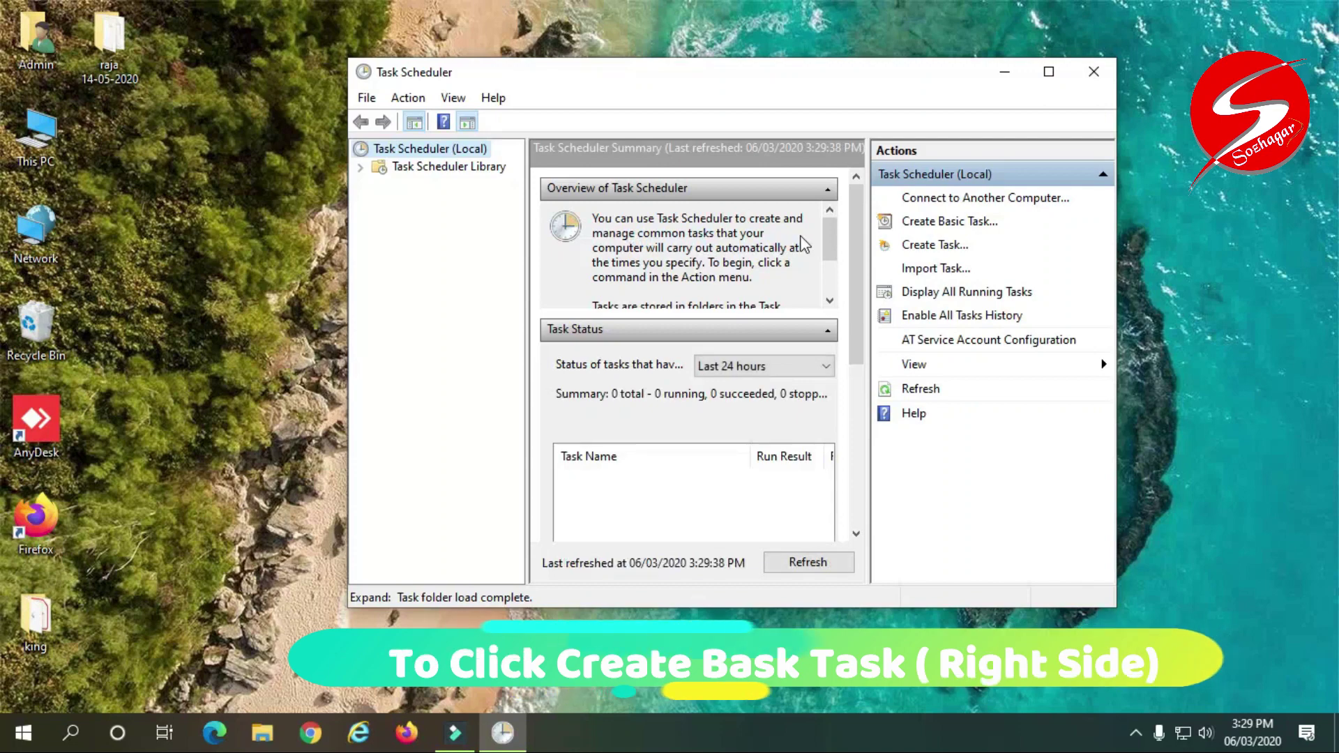
pyautogui.click(934, 224)
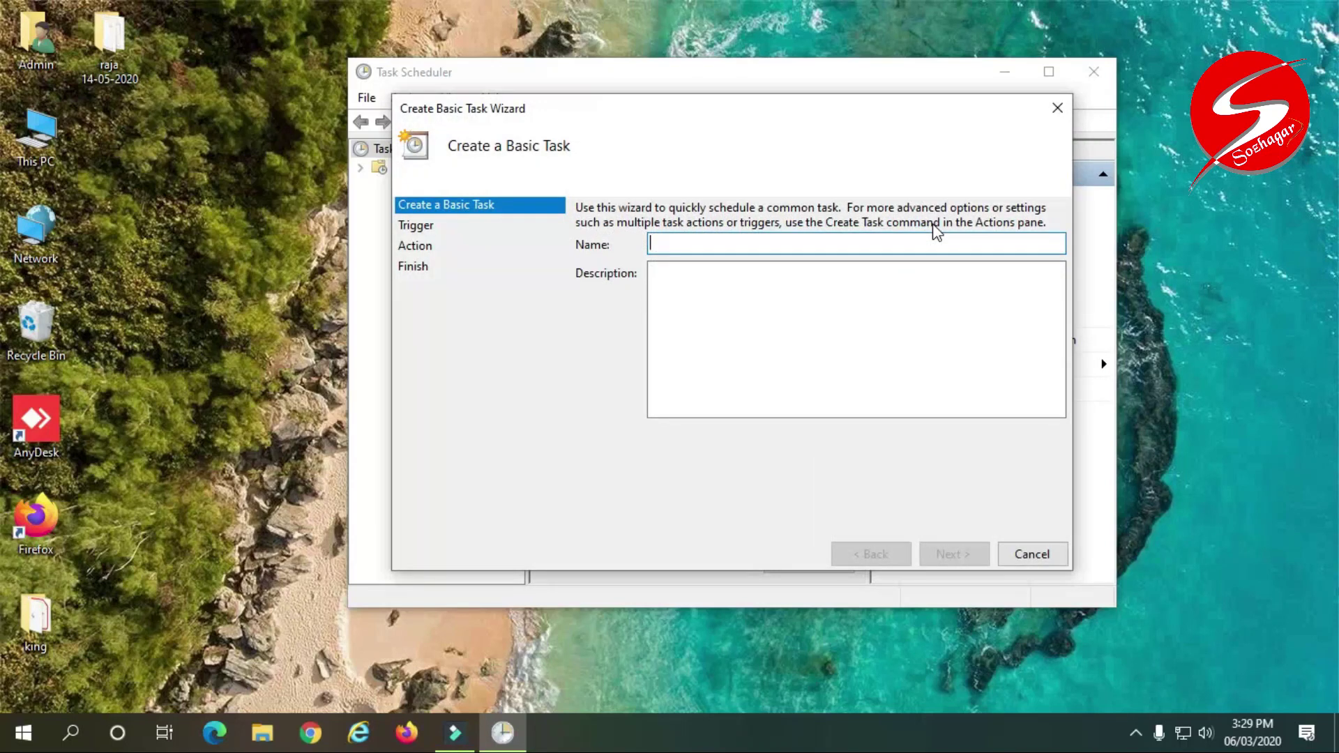
pyautogui.moveTo(744, 113); pyautogui.dragTo(749, 43)
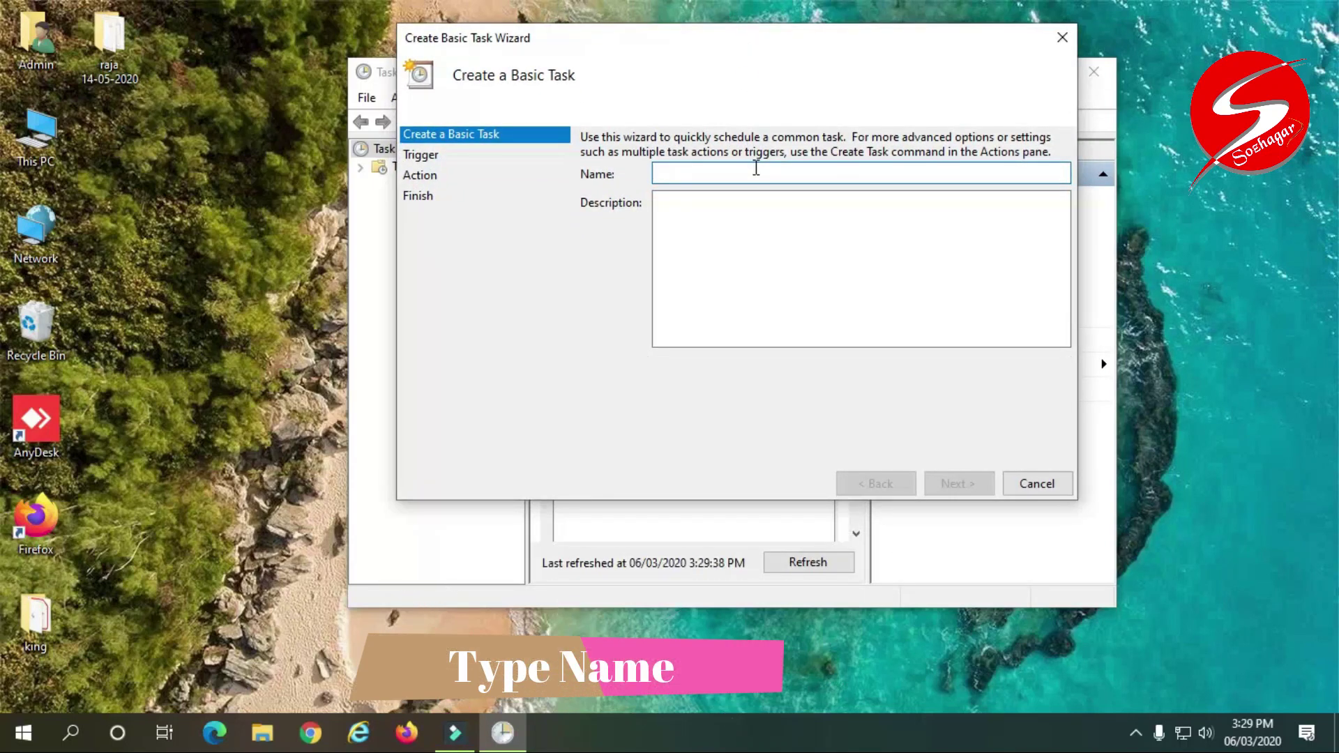
pyautogui.write('Shu')
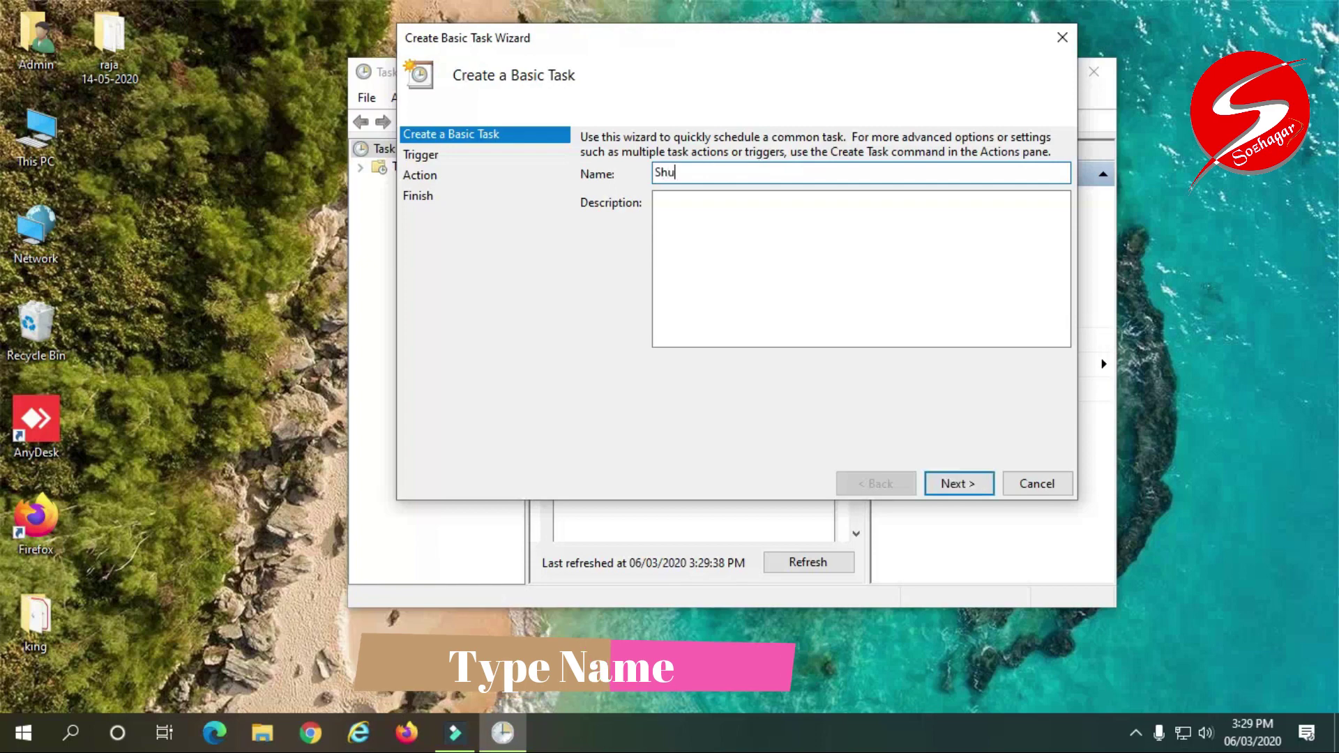
pyautogui.write('tdown')
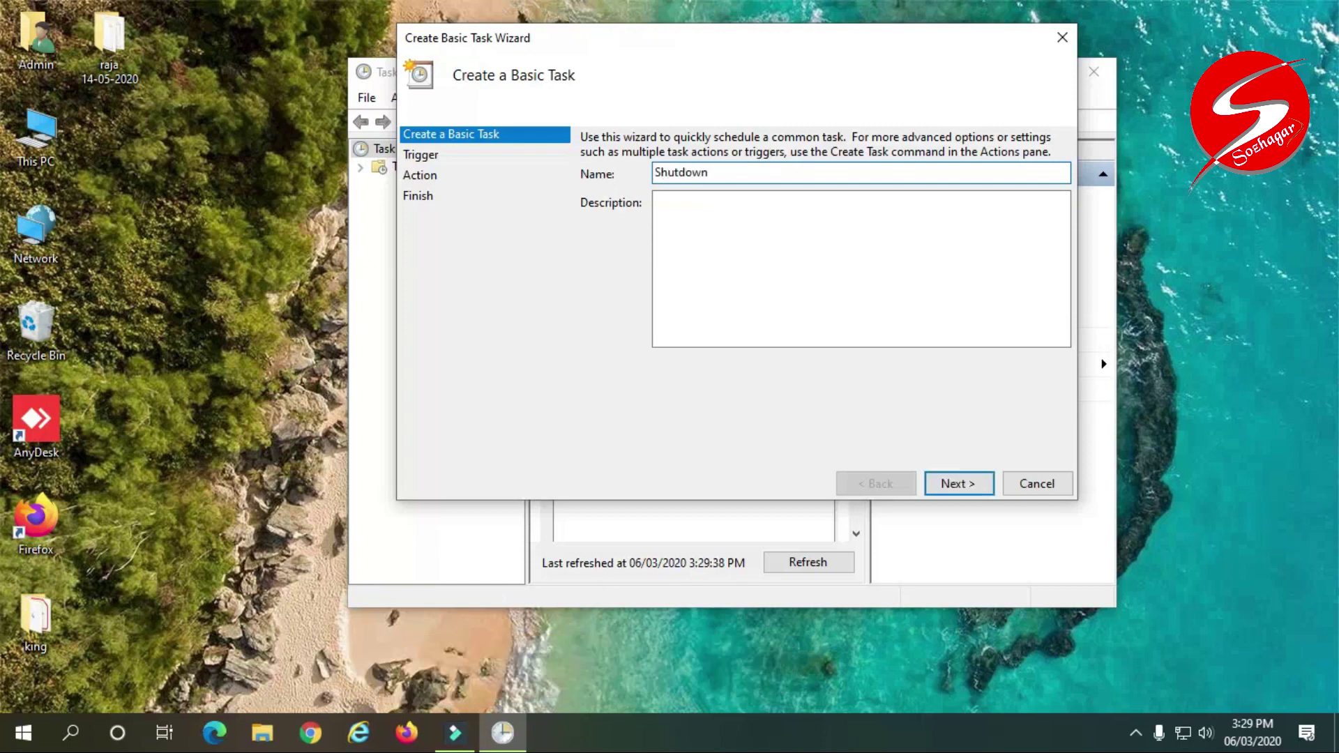
pyautogui.write(' @5pm')
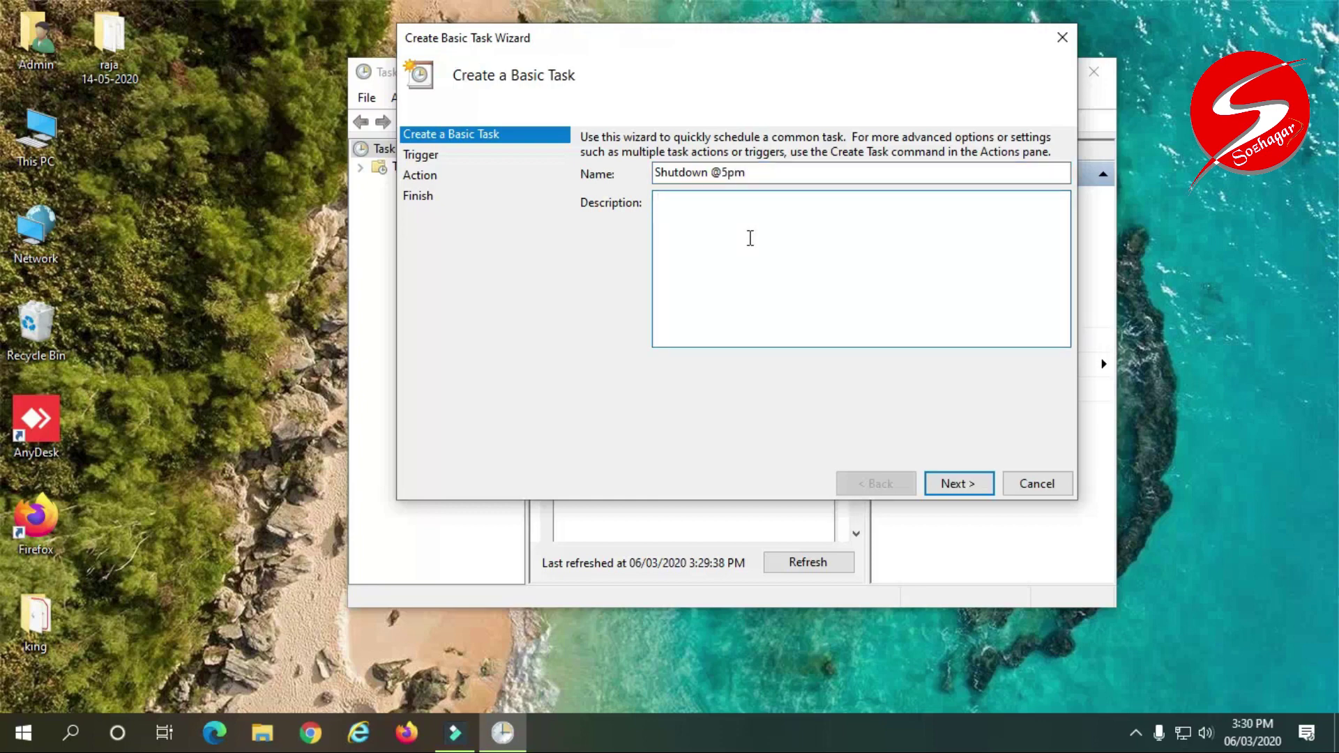
pyautogui.write('Shutdown')
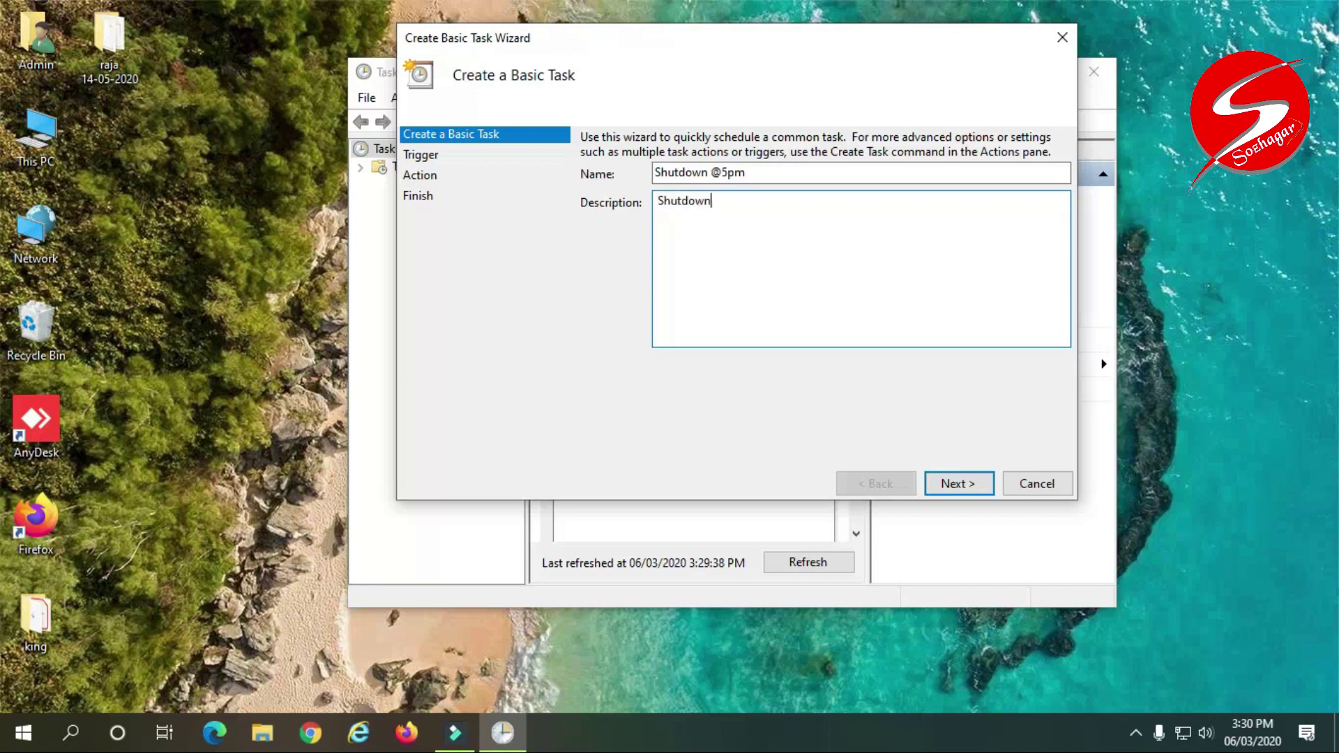
pyautogui.click(959, 486)
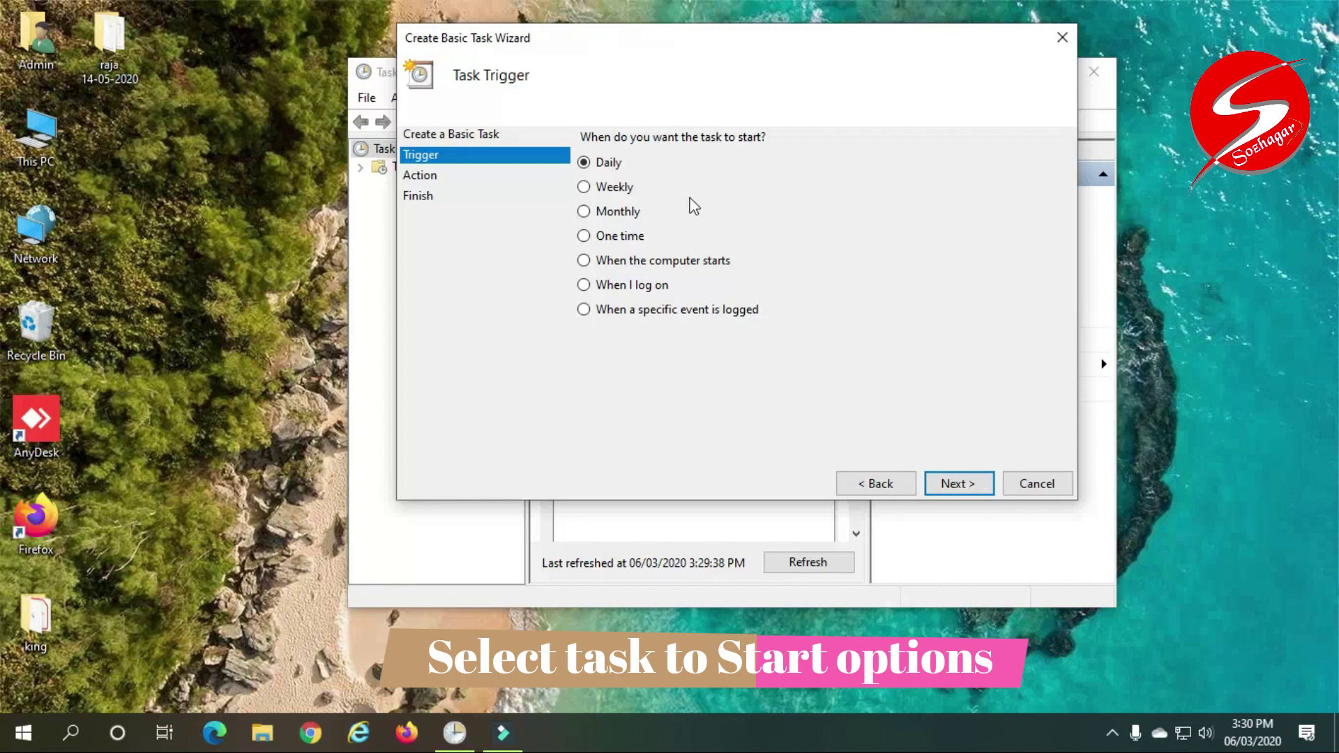
# - Set the task to trigger one time, at 5:00 PM on 06/03/2020
pyautogui.click(585, 237)
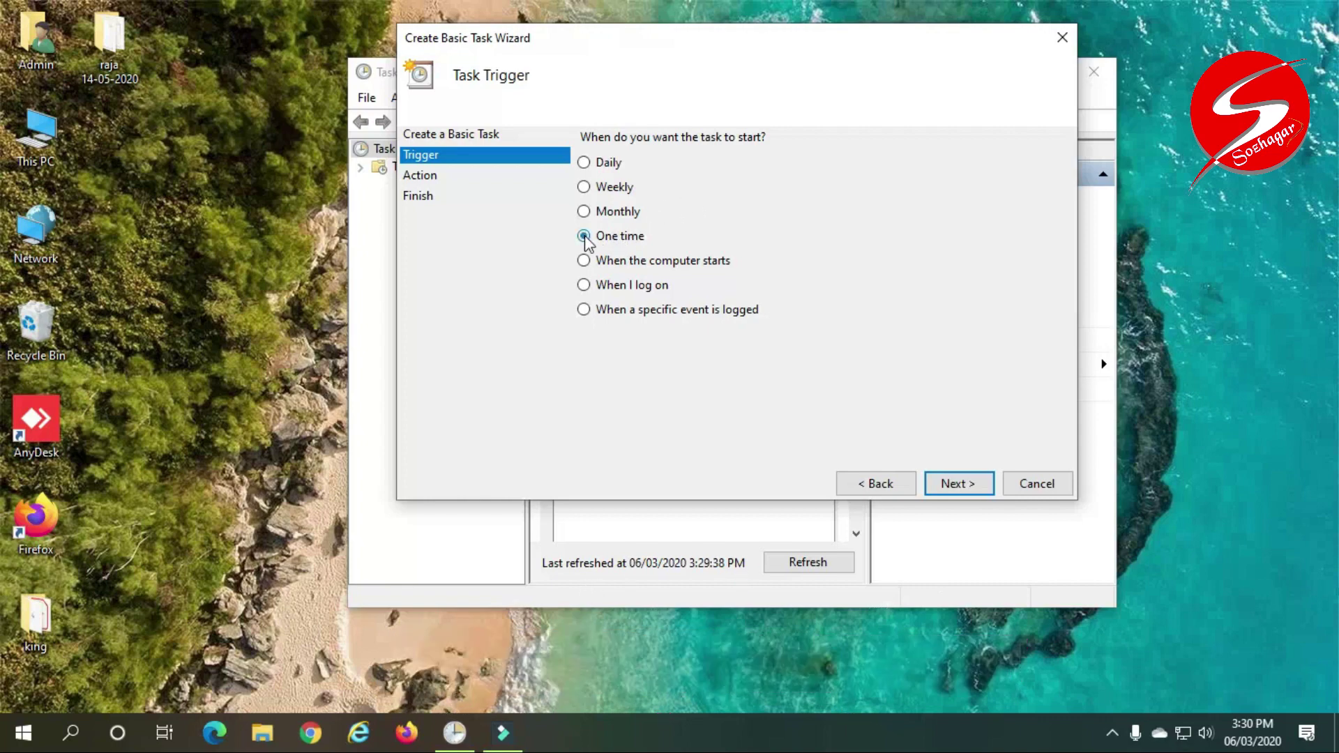
pyautogui.click(961, 483)
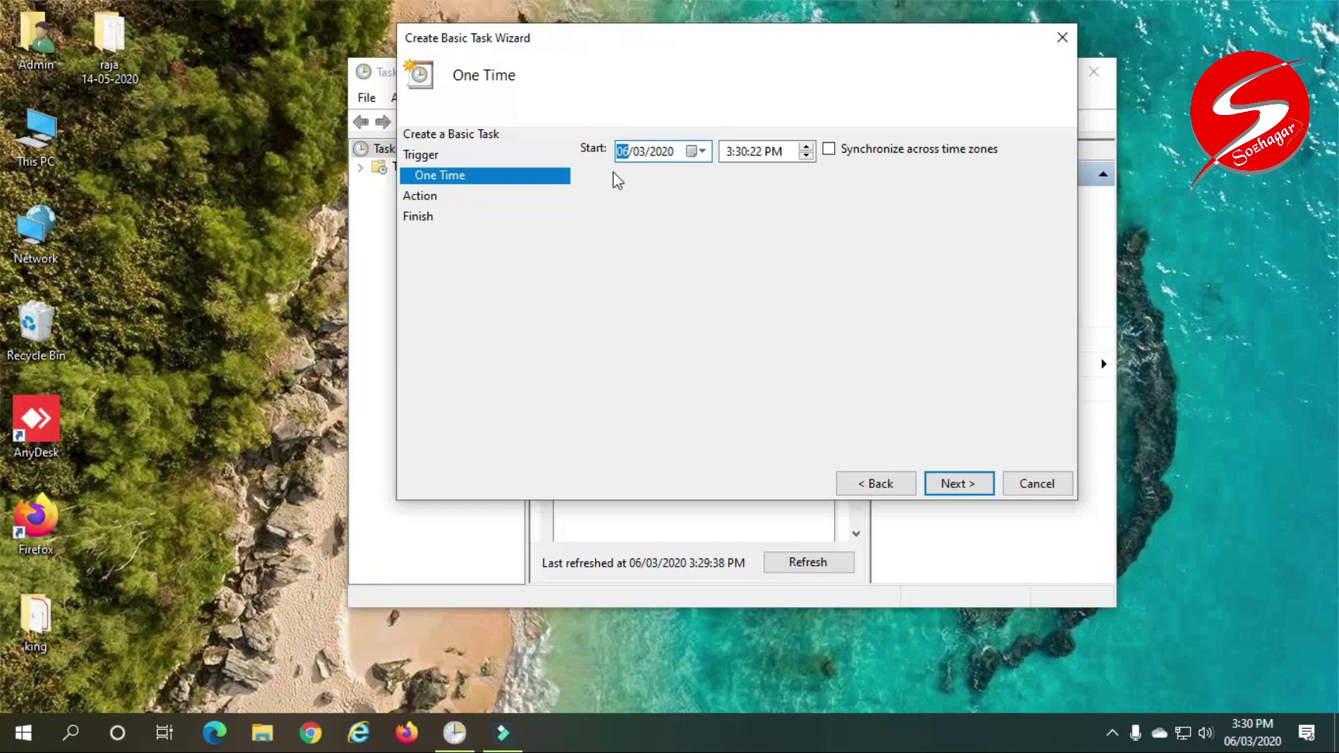
pyautogui.click(729, 152)
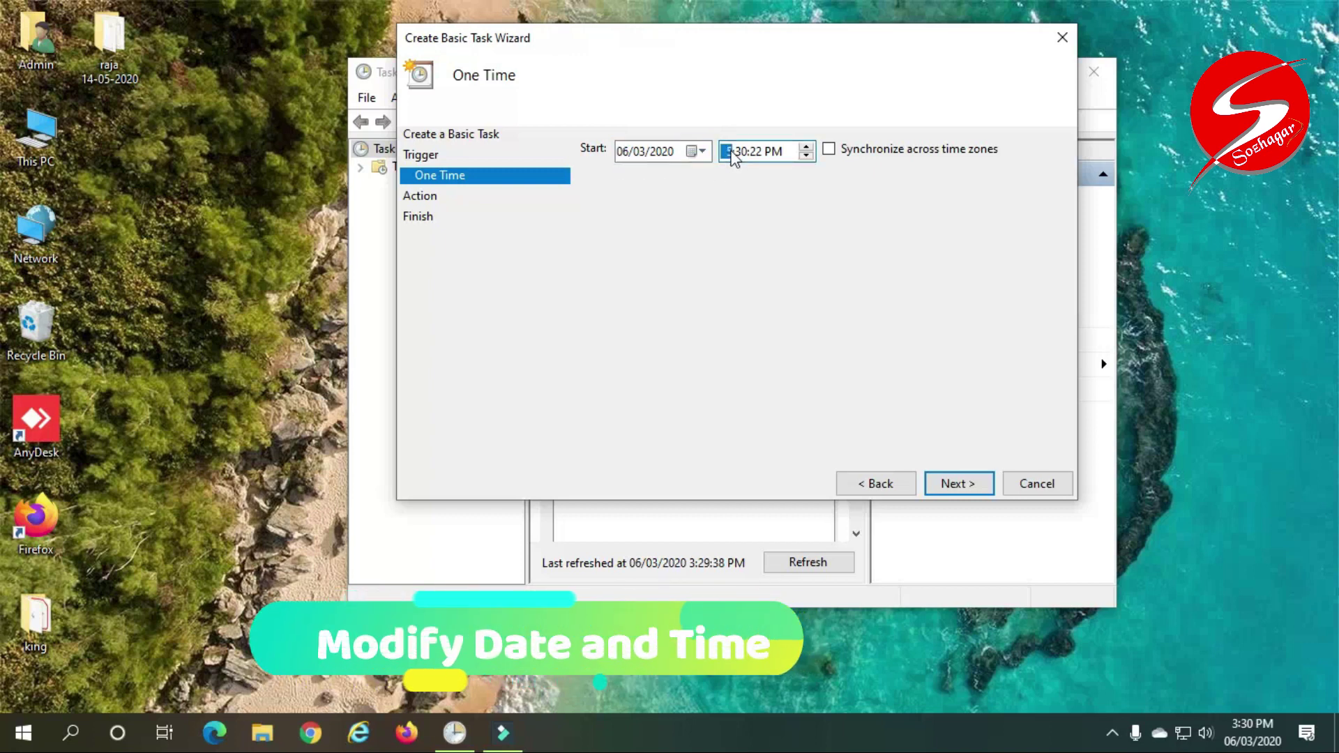
pyautogui.press('Tab')
pyautogui.click(741, 152)
pyautogui.write('00')
pyautogui.click(956, 489)
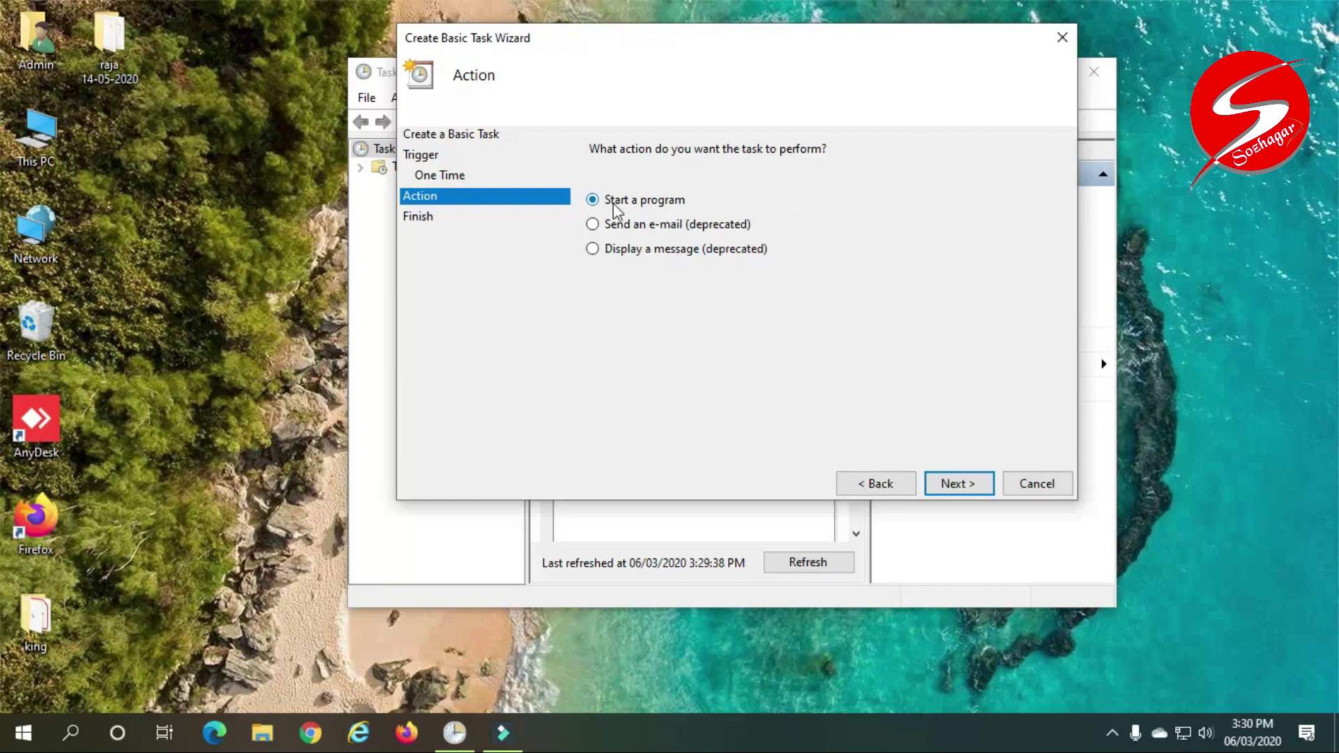
# - Make the task start a program, choosing shutdown.exe from C:\Windows\System32 as the program
pyautogui.click(957, 482)
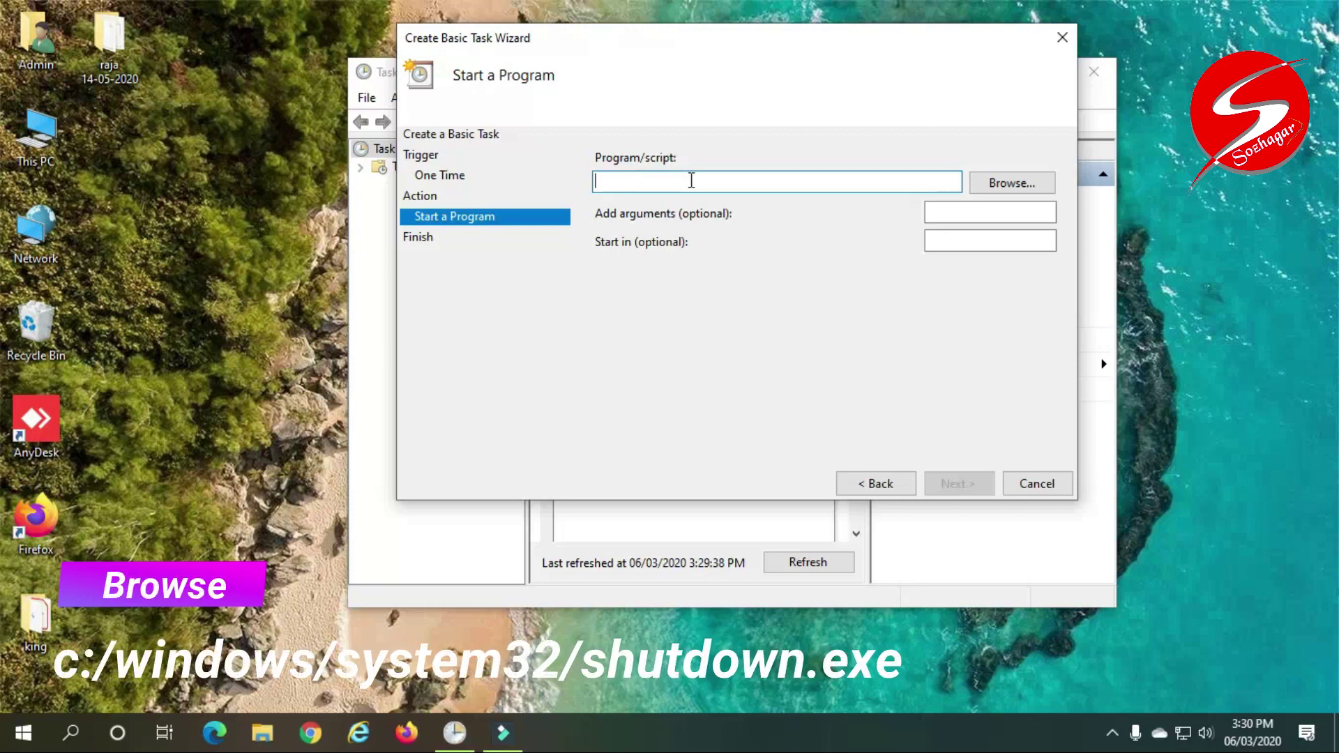
pyautogui.click(997, 187)
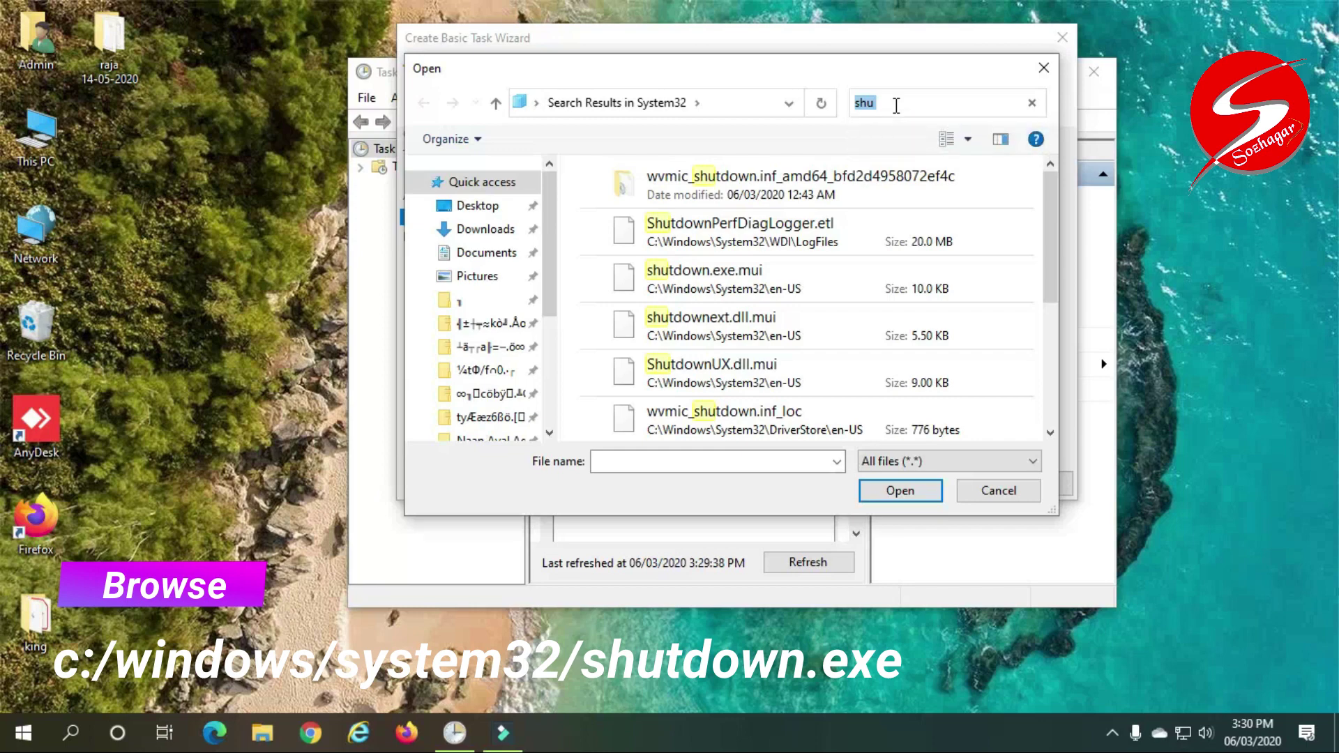
pyautogui.scroll(-3, 851, 290)
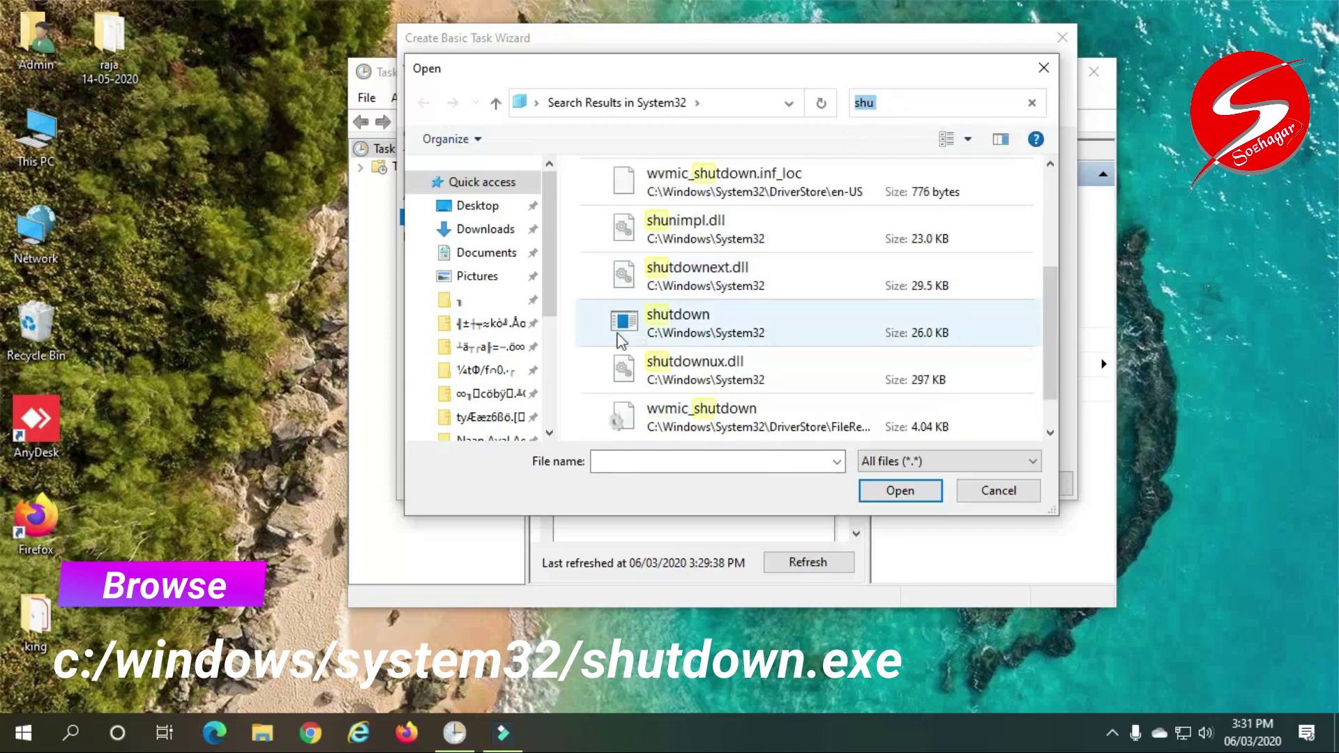
pyautogui.click(710, 327)
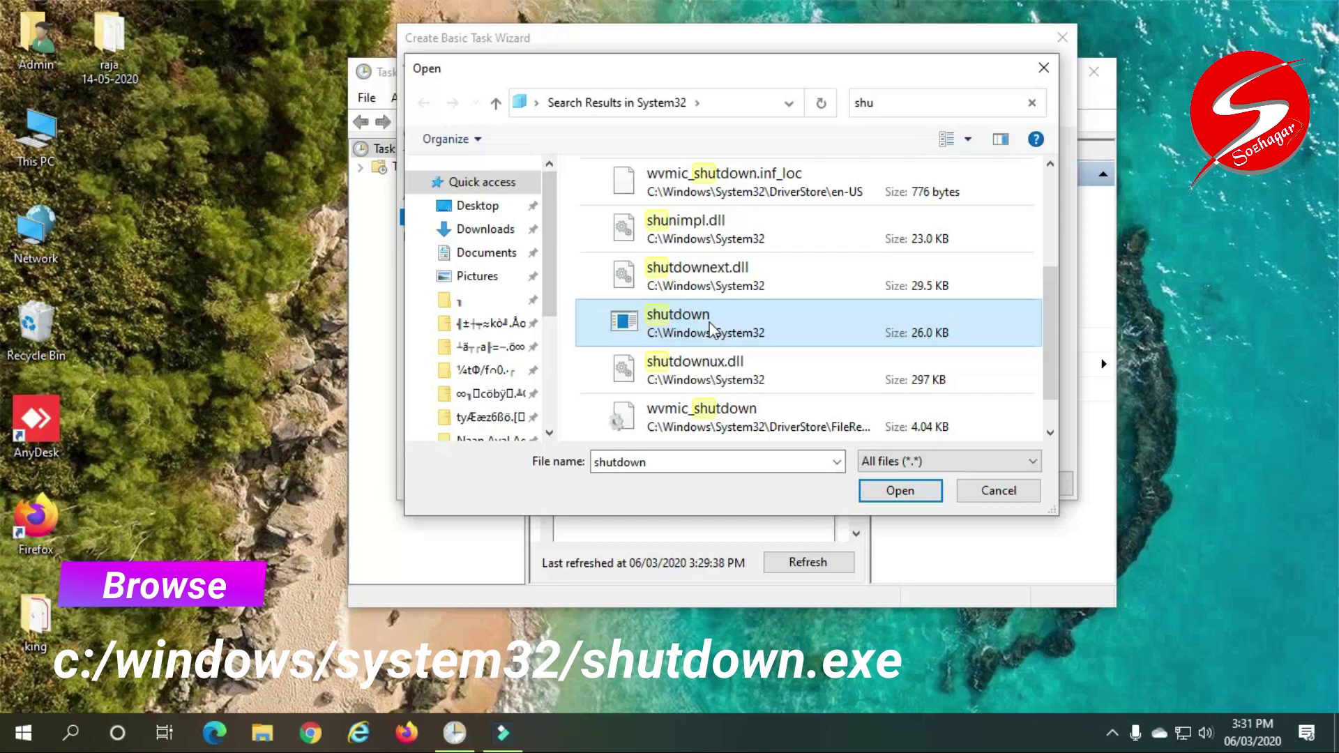
pyautogui.click(918, 492)
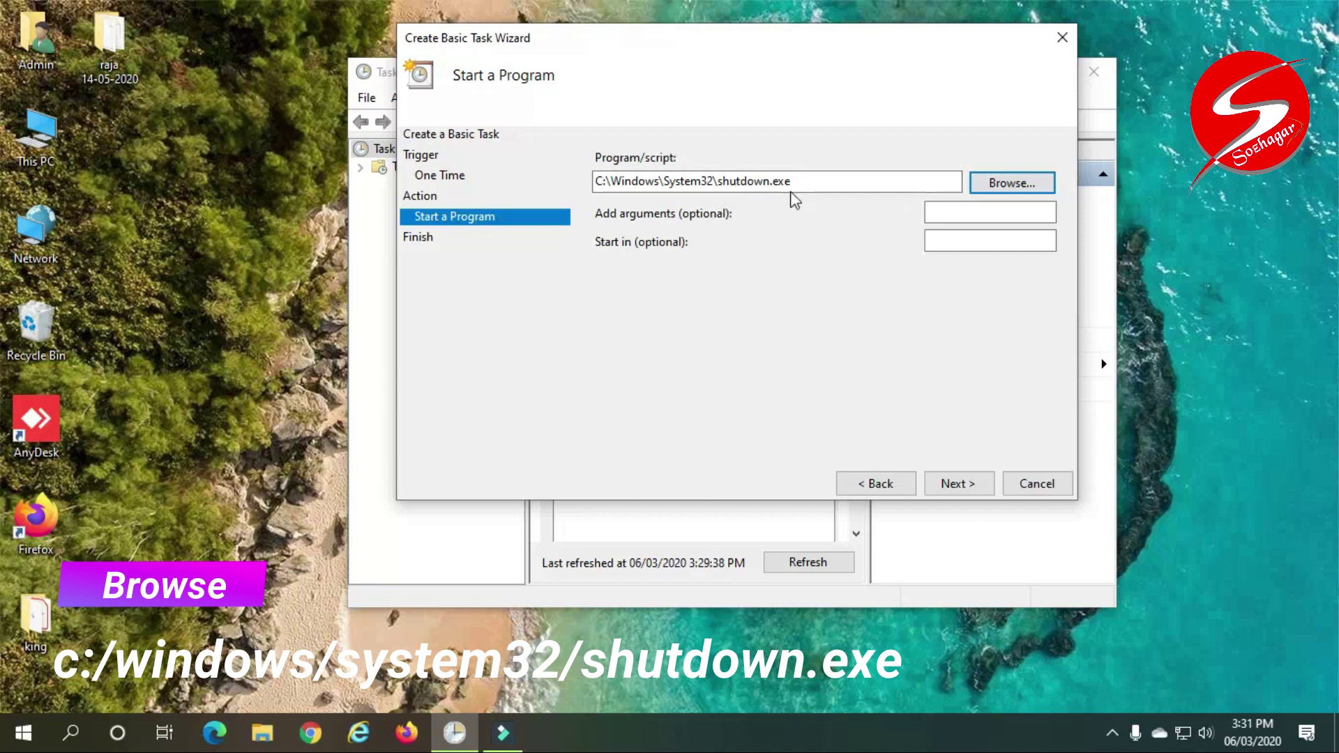
# - Add the arguments "/s /f /t 0" to the program and finish creating the task
pyautogui.click(953, 216)
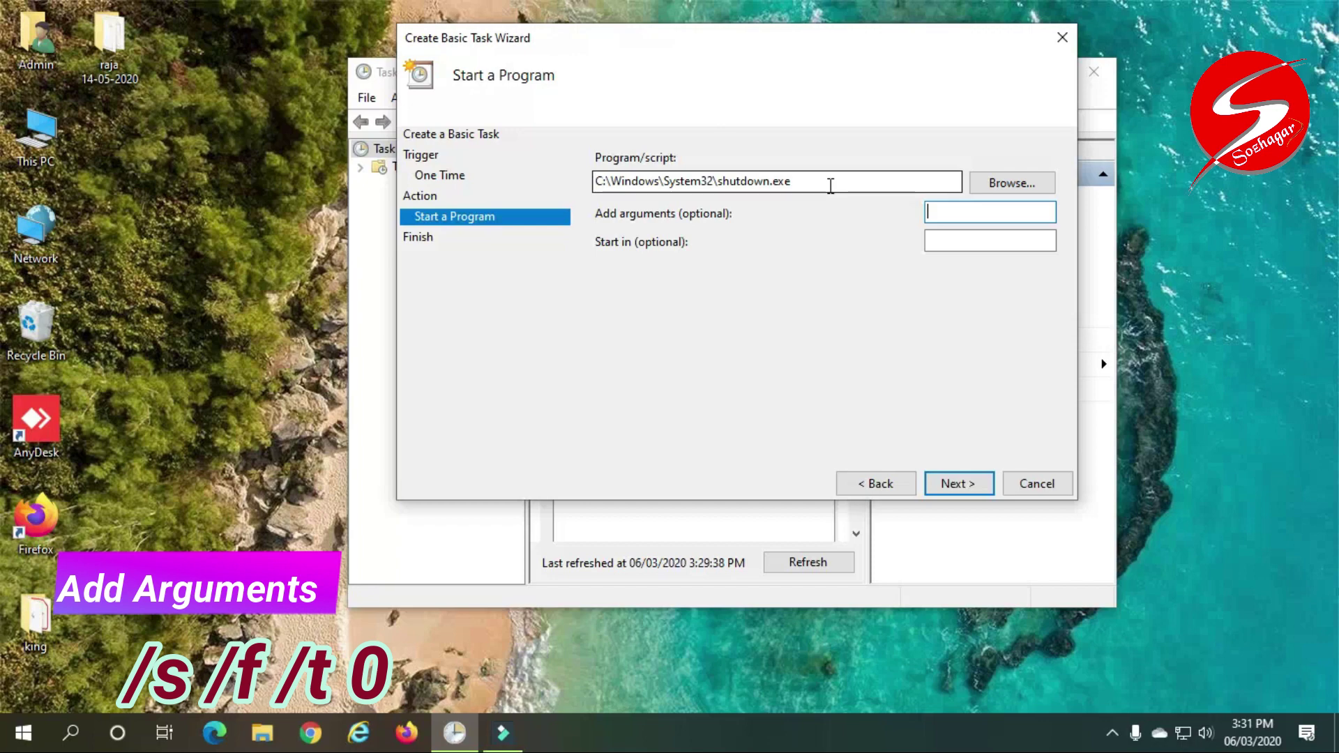
pyautogui.write('/s /f /t 0')
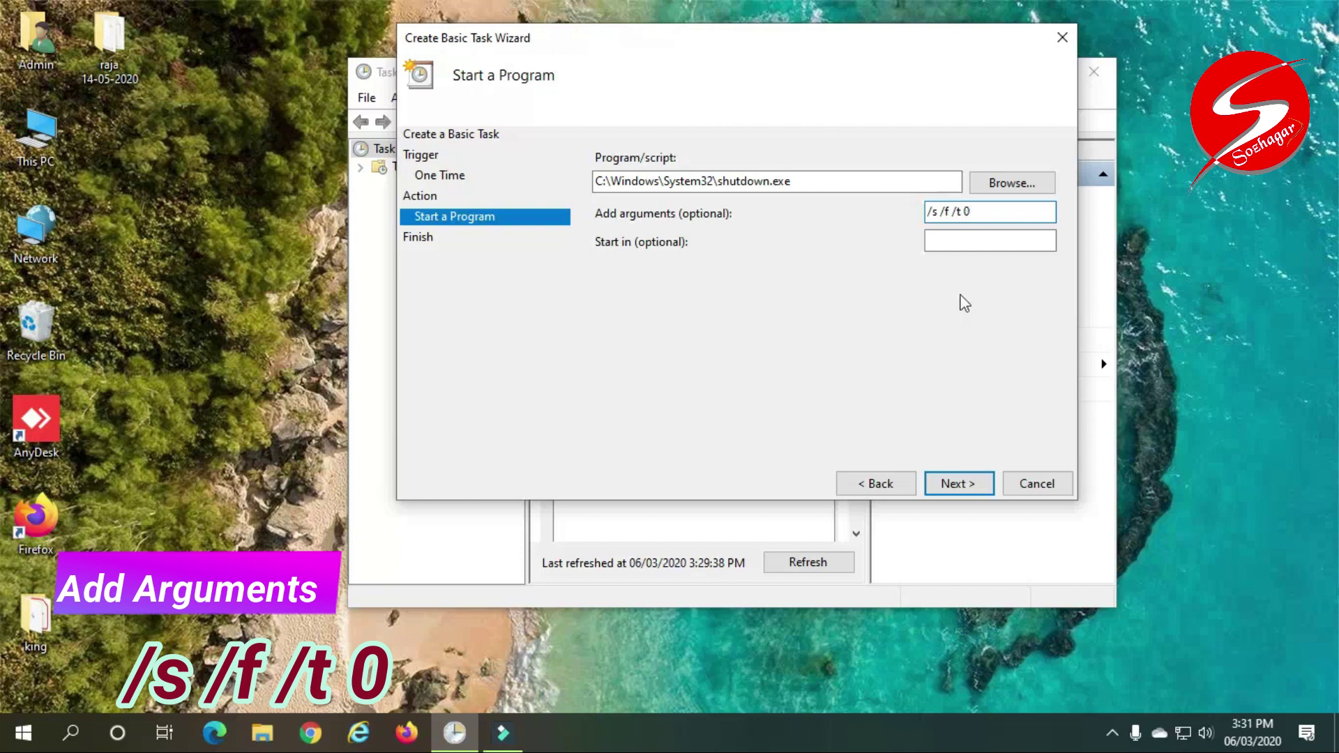
pyautogui.click(951, 481)
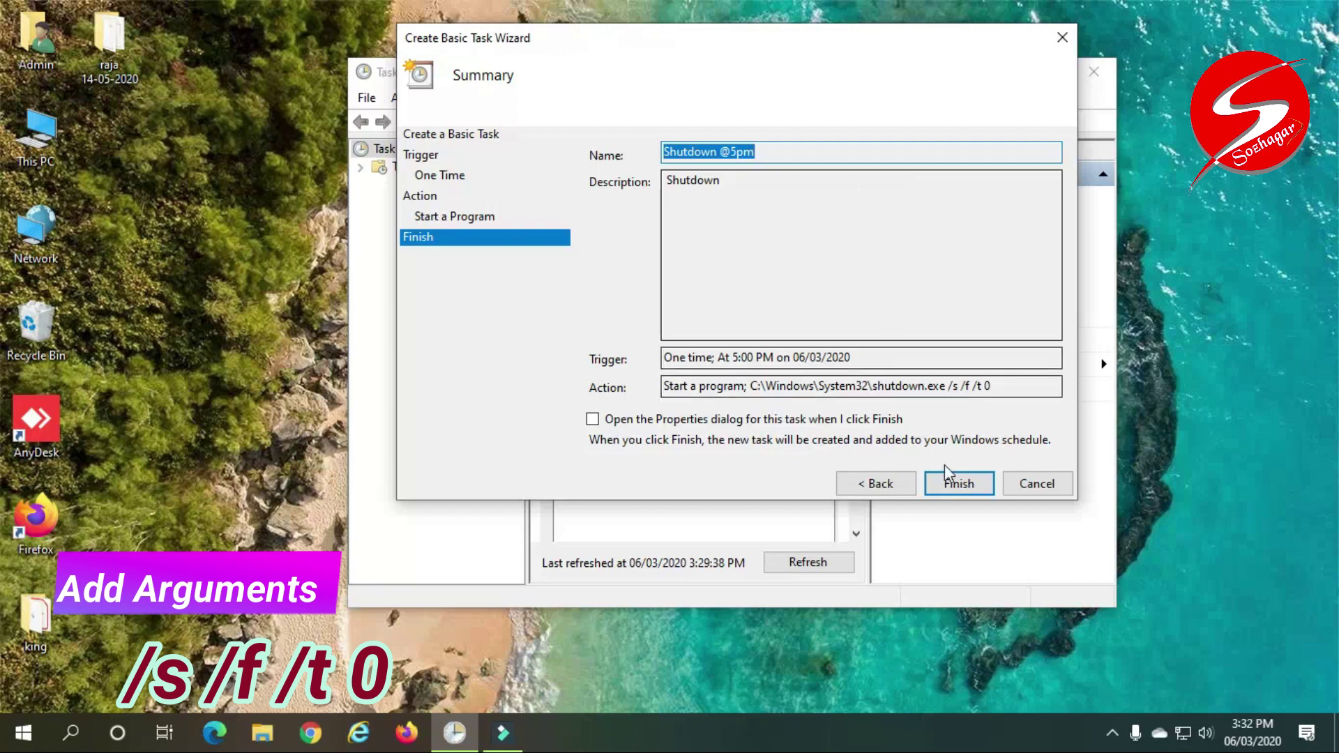
pyautogui.click(964, 486)
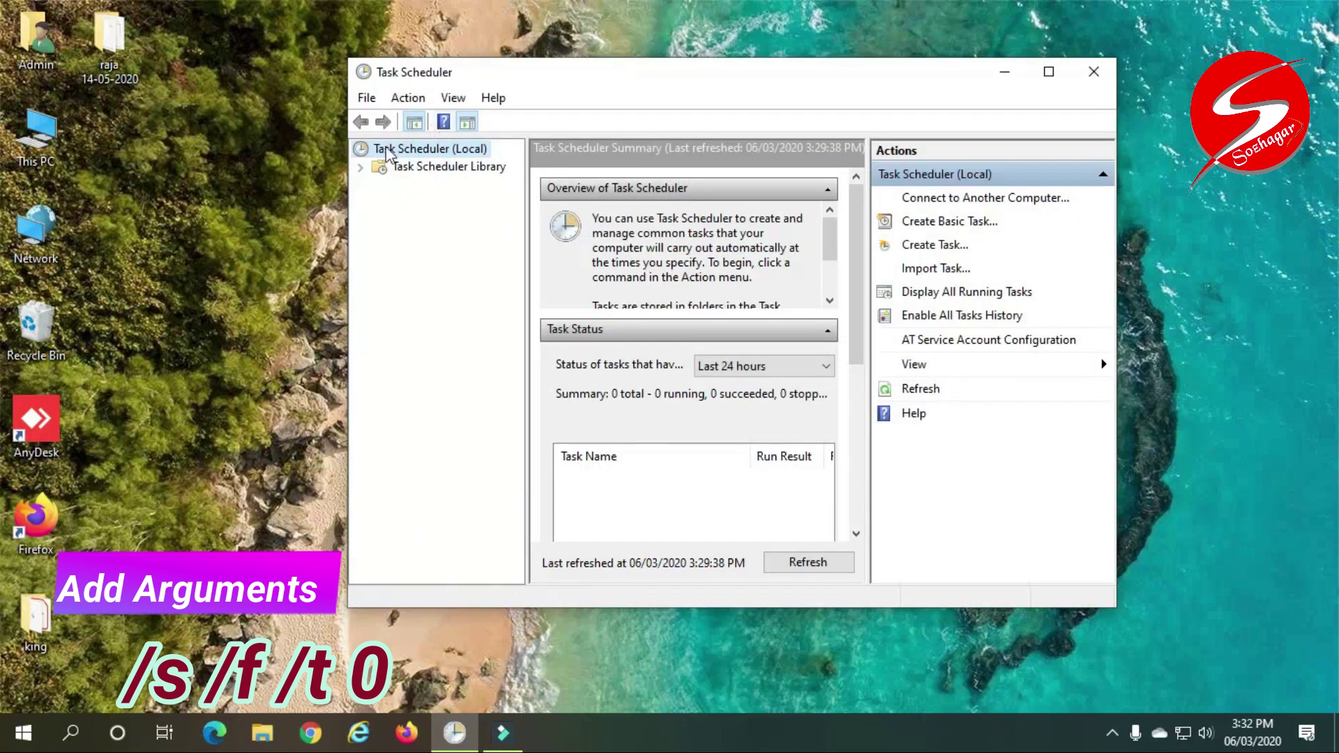
pyautogui.click(432, 167)
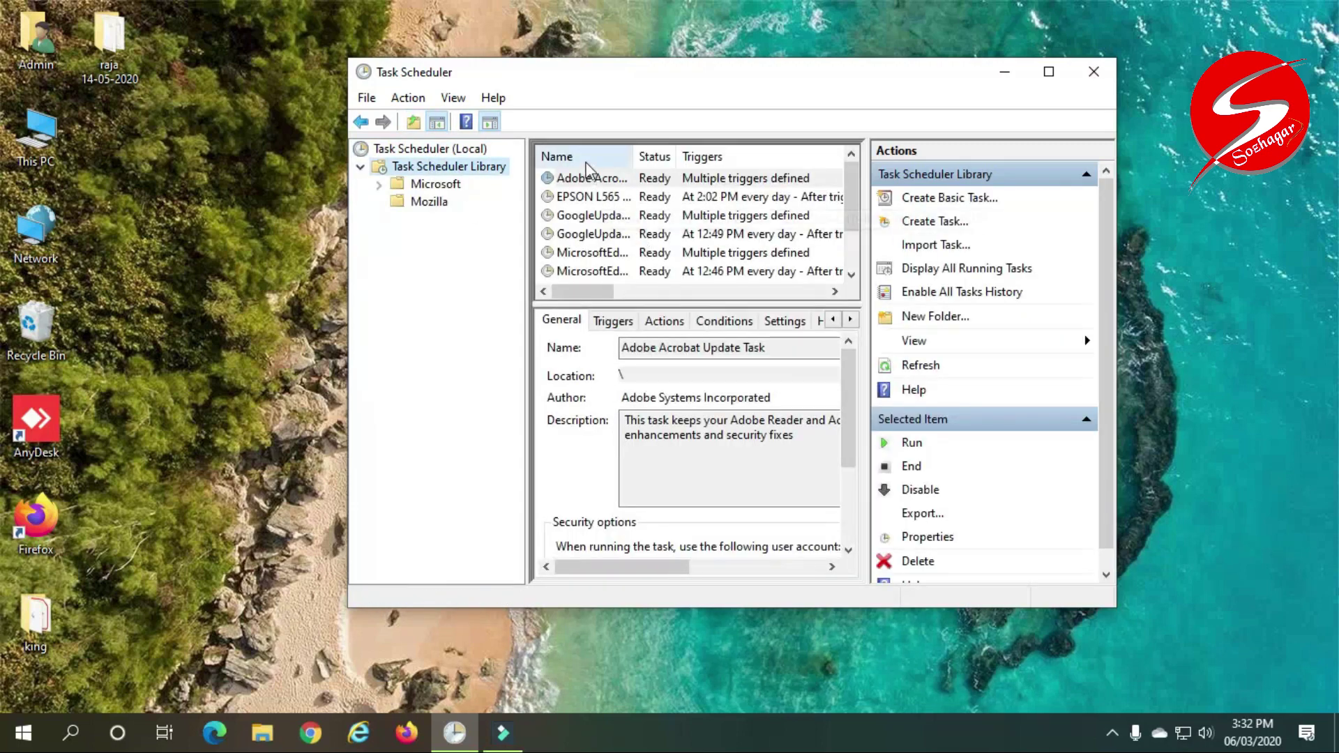
pyautogui.scroll(-1, 592, 217)
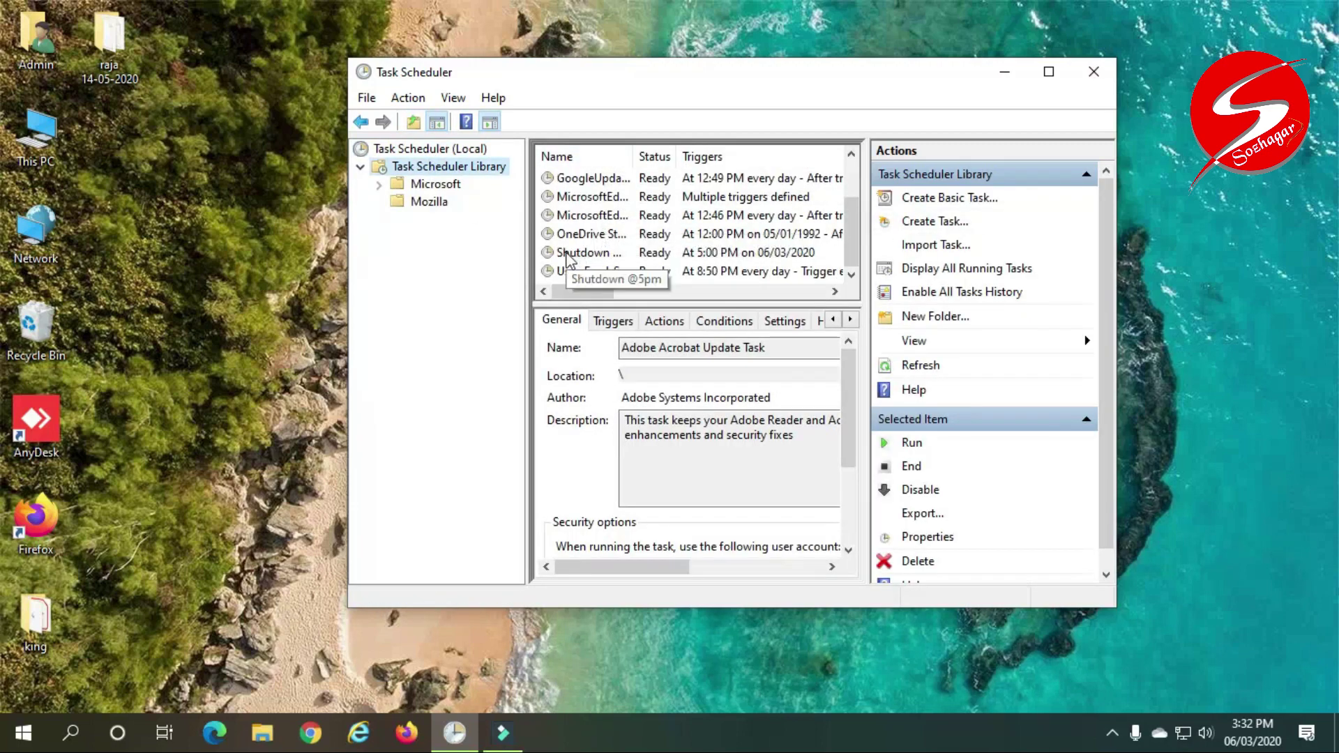
pyautogui.click(591, 258)
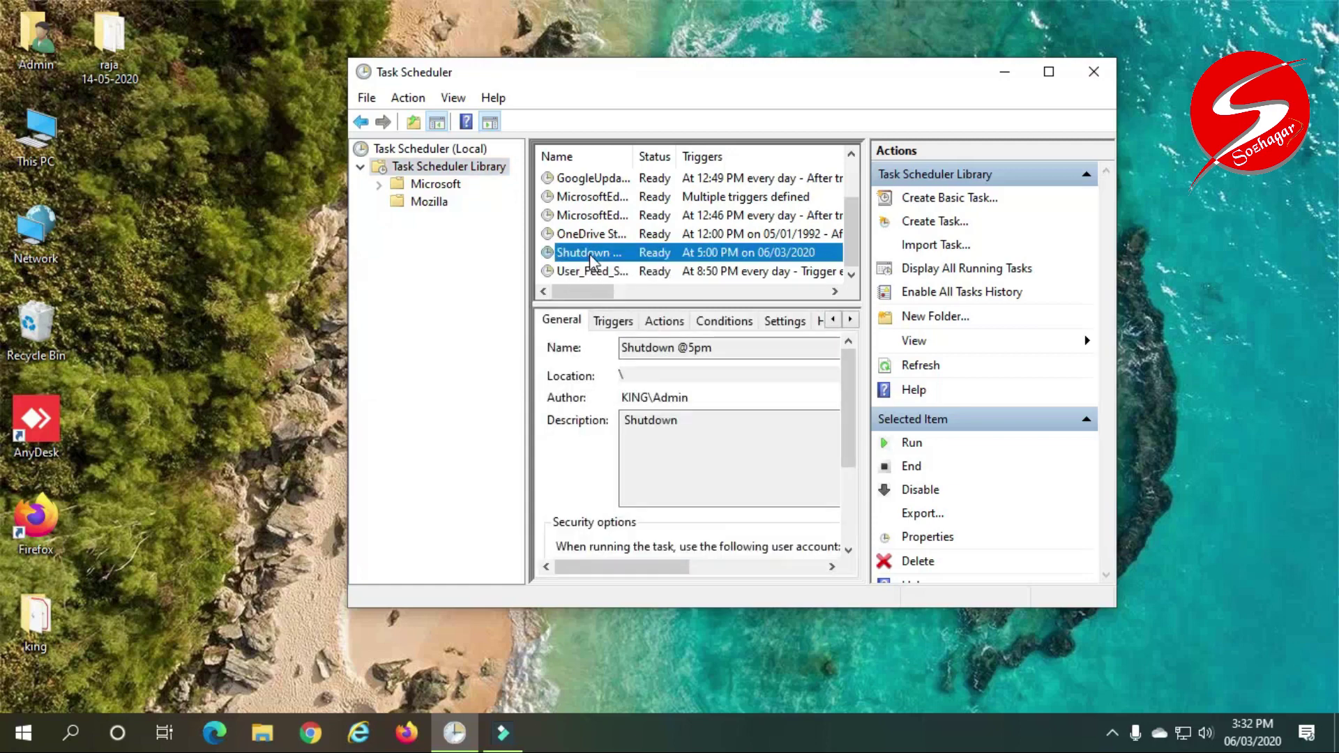
pyautogui.rightClick(592, 260)
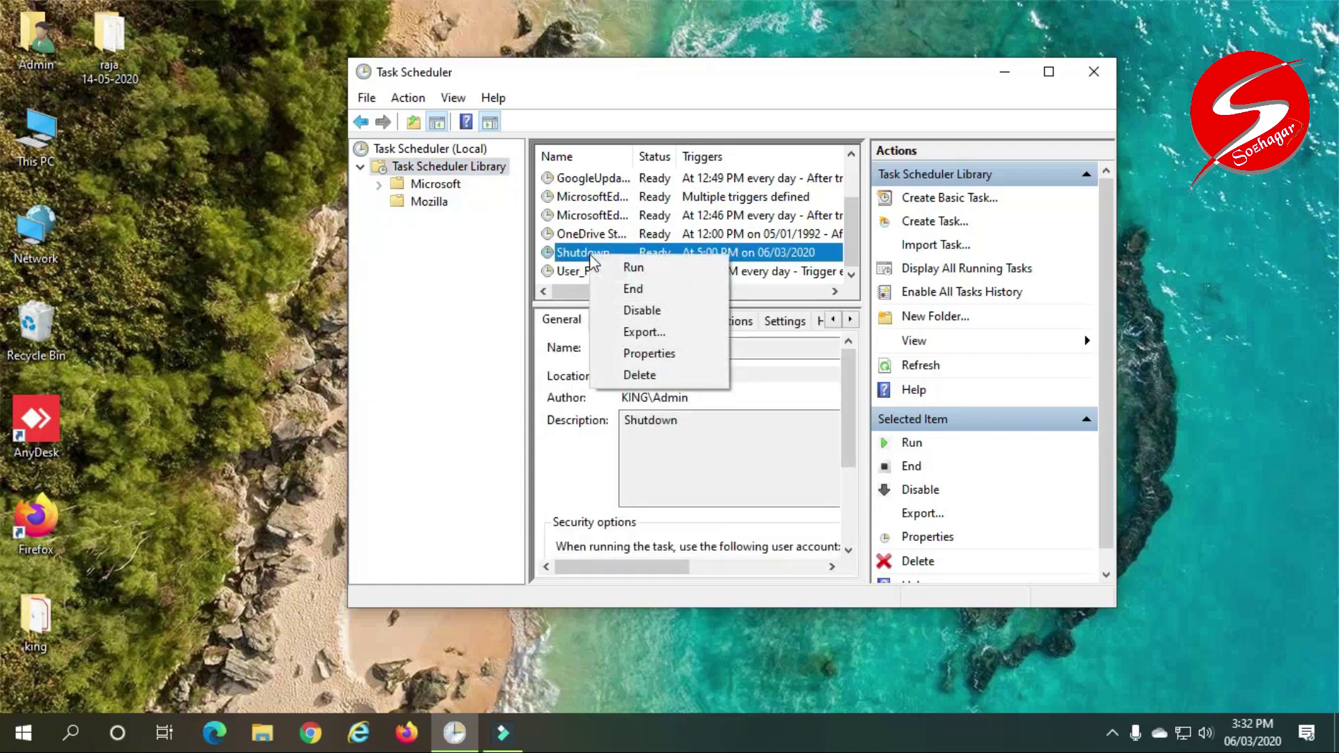